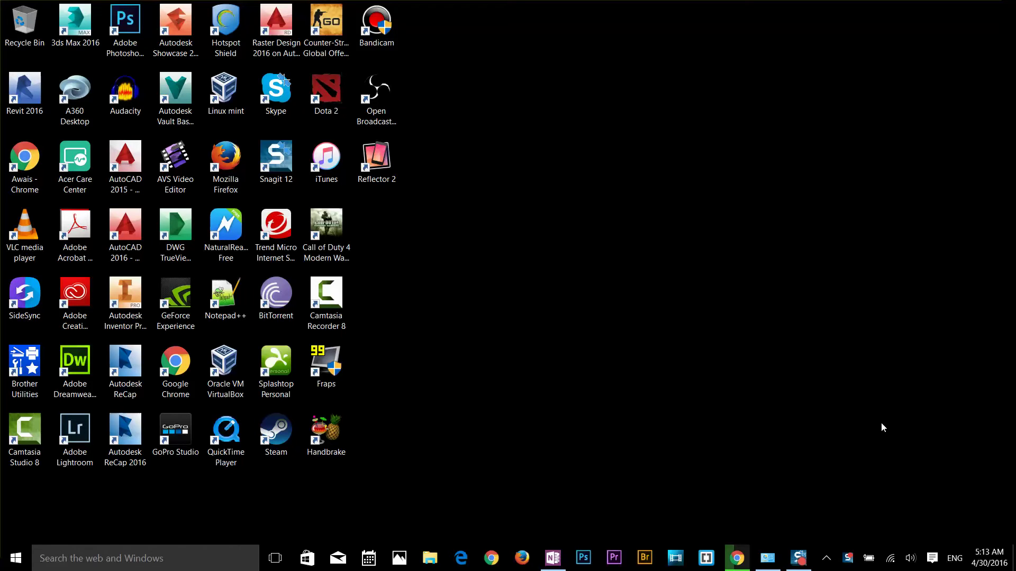
Step: Open the system-tray network icon's menu showing Troubleshoot problems and Network and Sharing Center
right_click(893, 562)
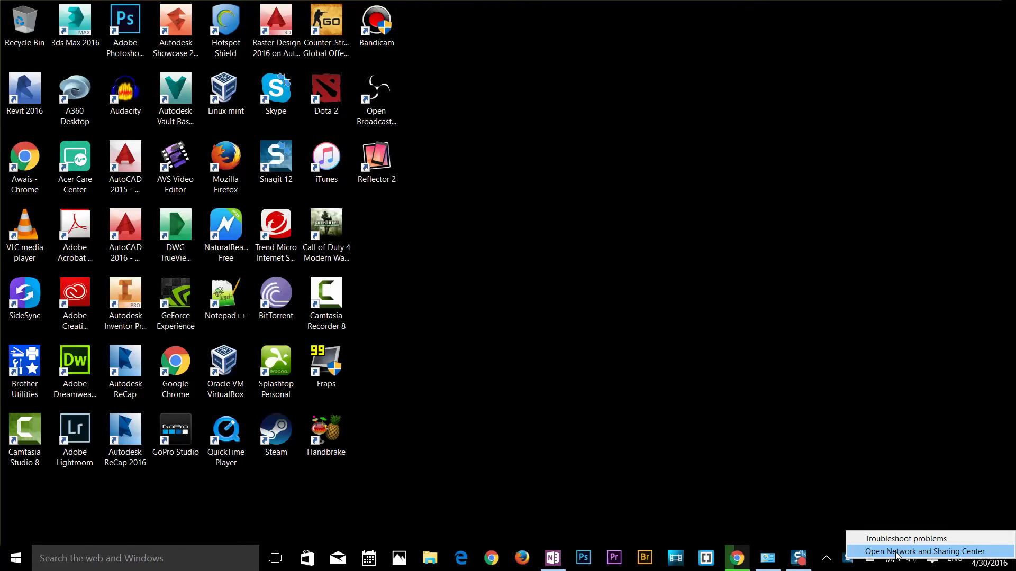
Step: Go from the Network and Sharing Center to Windows Firewall's advanced settings
left_click(905, 552)
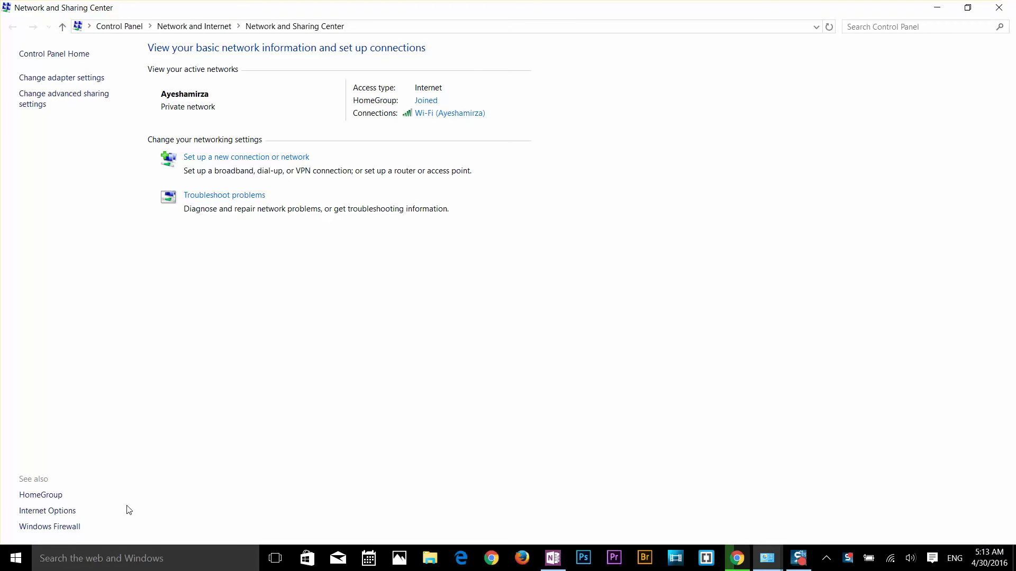
left_click(56, 532)
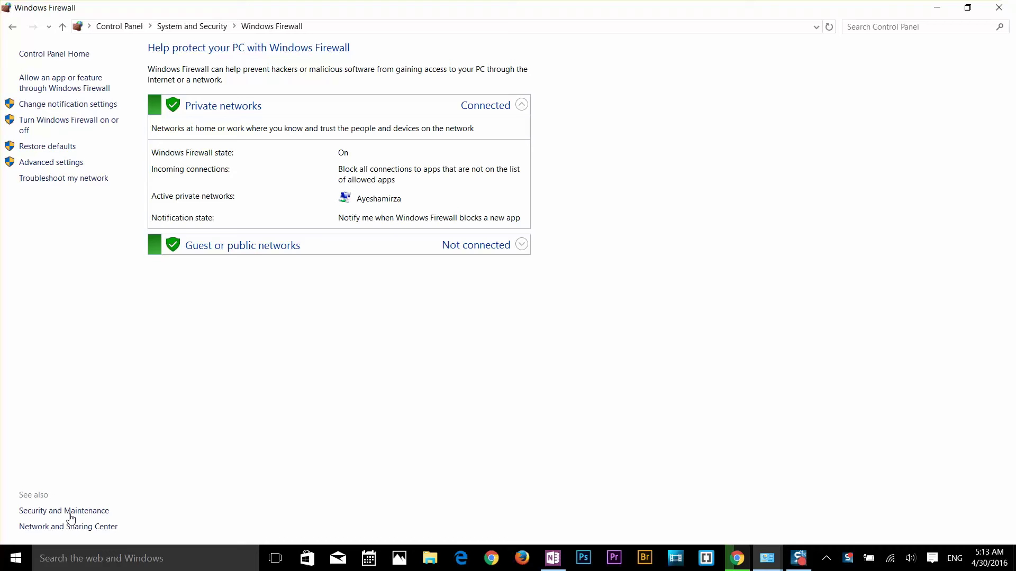
left_click(57, 163)
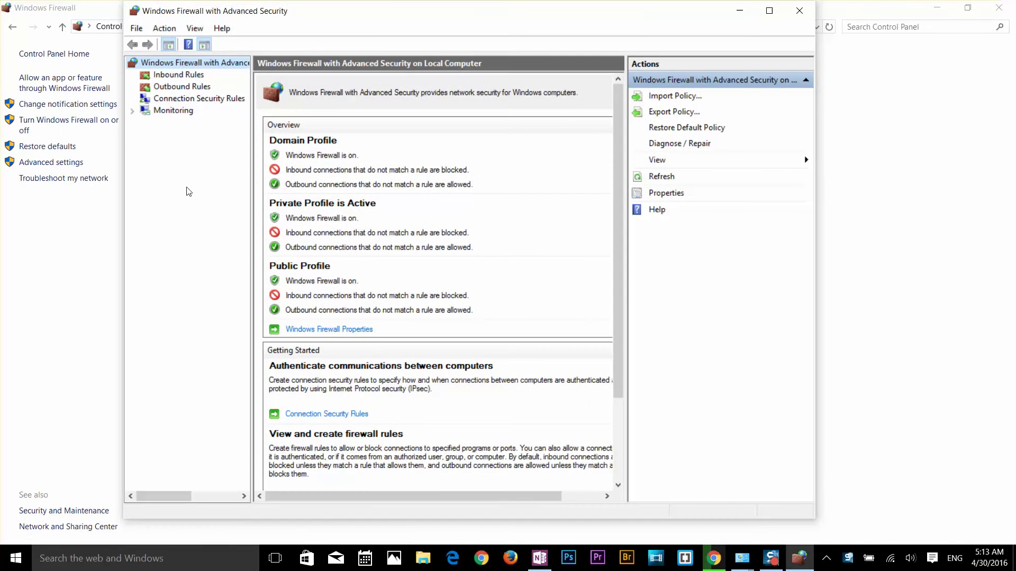
Step: Show the Outbound Rules list and start the New Outbound Rule Wizard
left_click(176, 89)
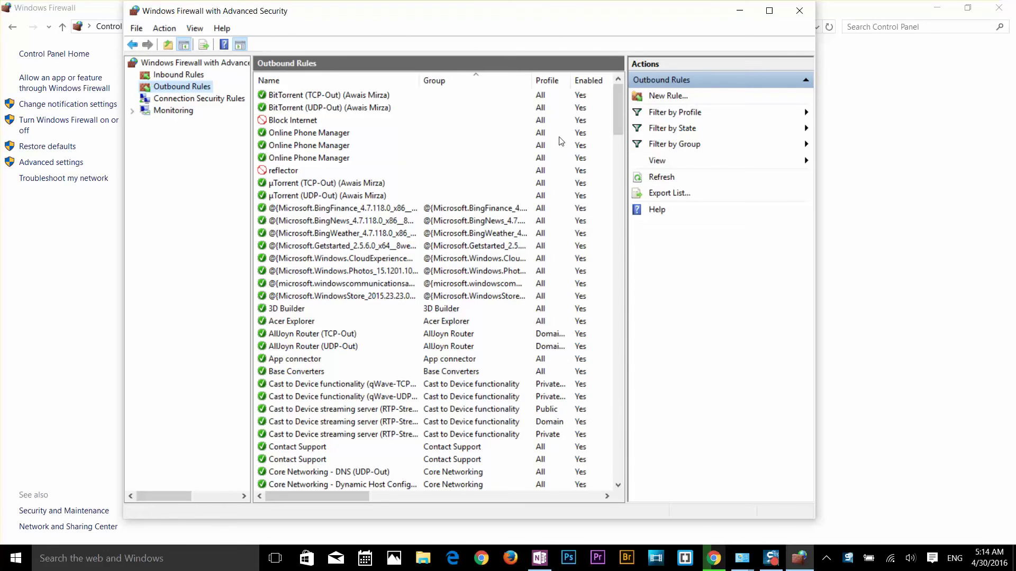
left_click(668, 96)
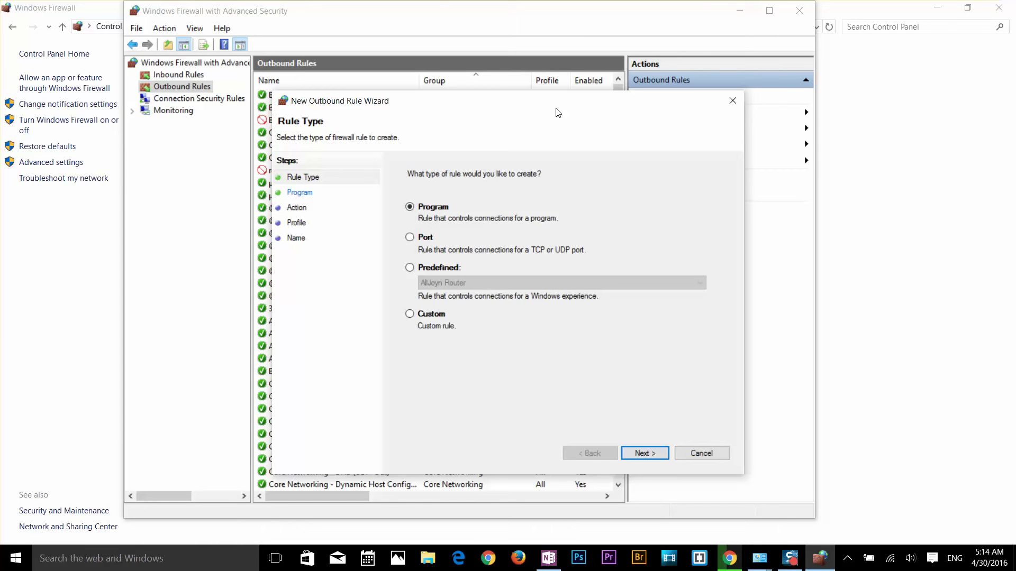
Step: Make the new outbound rule a Program rule targeting the AVS Video Editor executable
left_click_drag(324, 54, 558, 117)
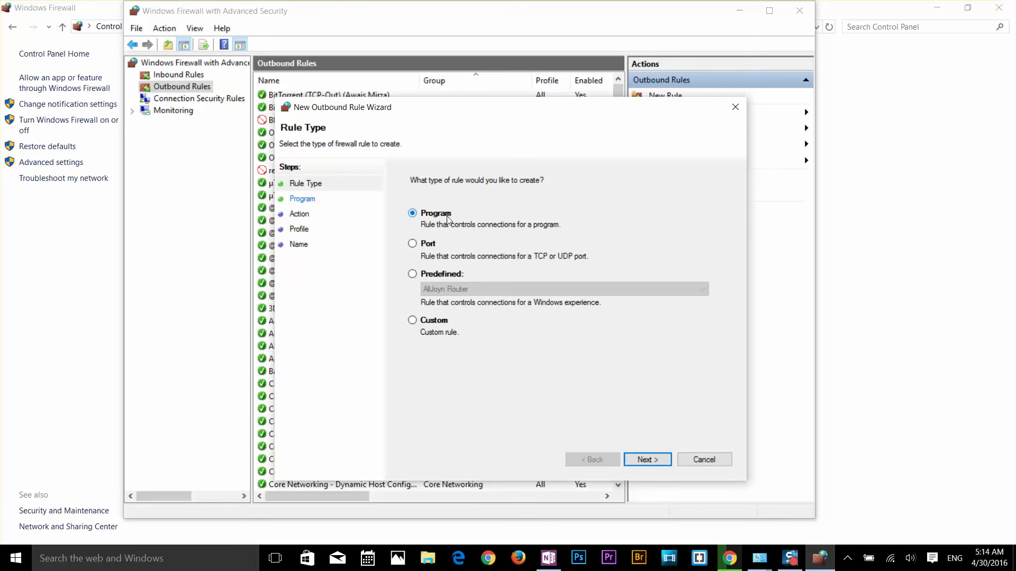
left_click(646, 462)
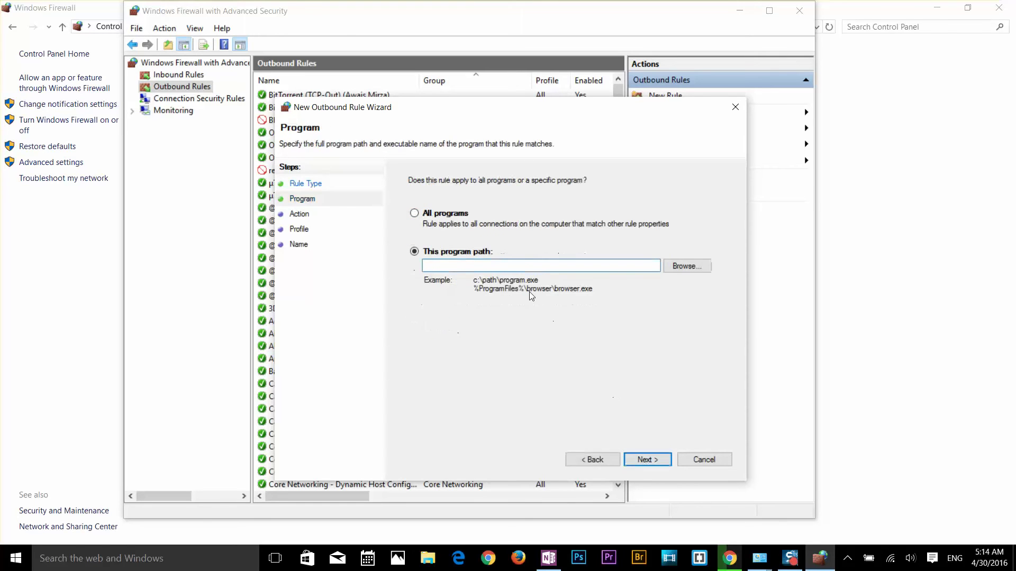
left_click(685, 267)
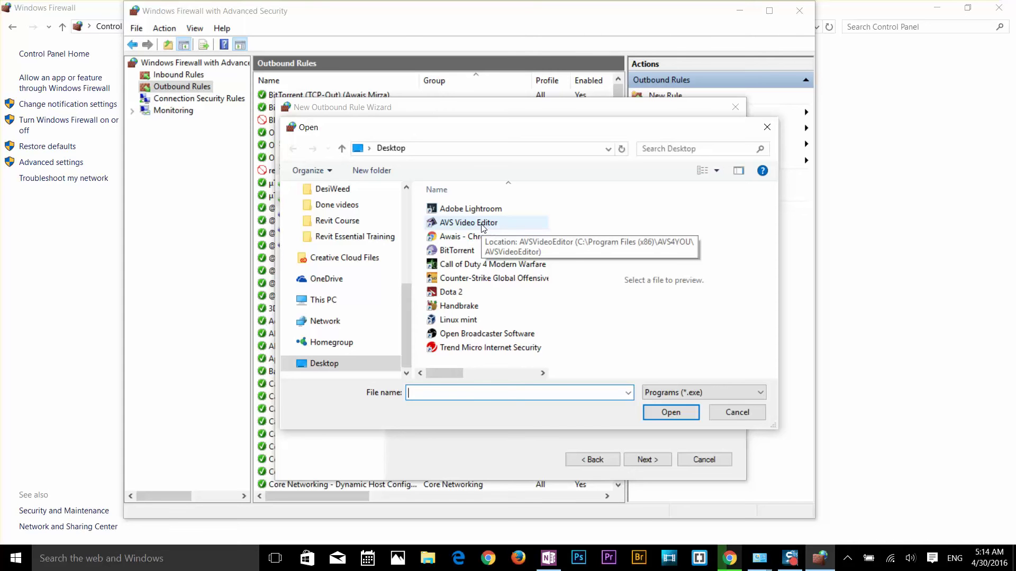
double_click(466, 224)
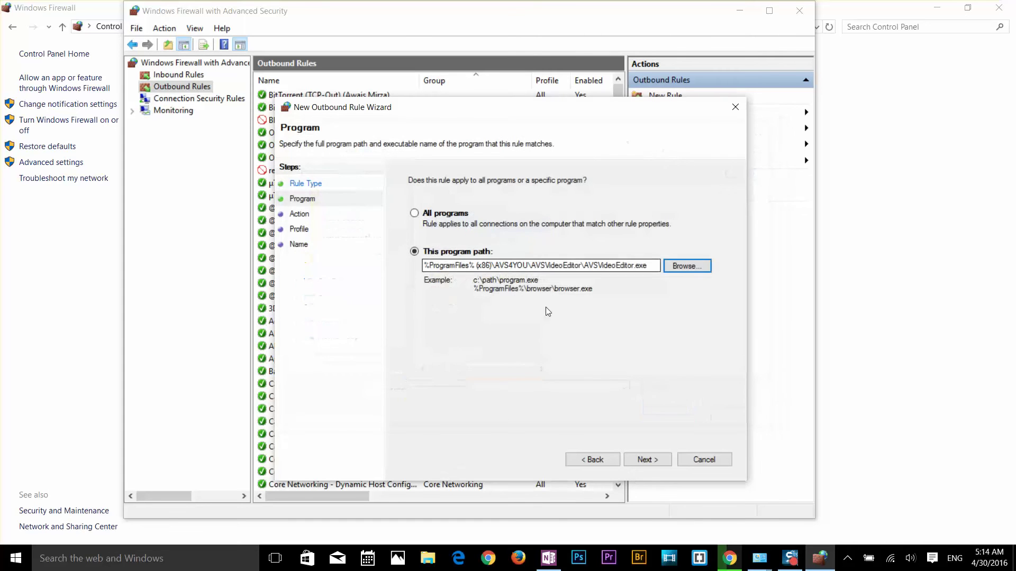
Step: Block the connection on Domain, Private and Public profiles and finish the rule named 'asdf'
left_click(656, 459)
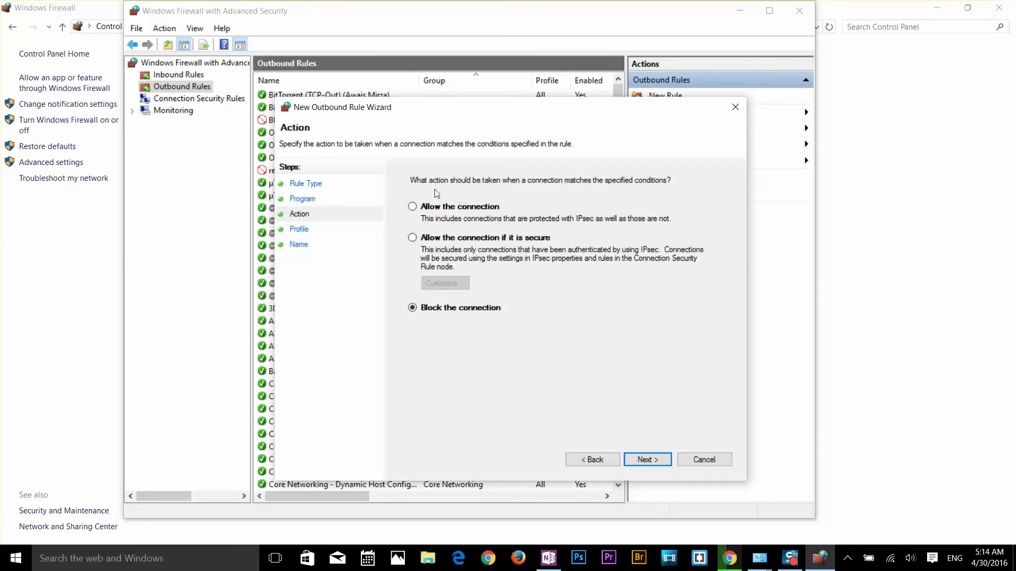
left_click(453, 314)
left_click(645, 465)
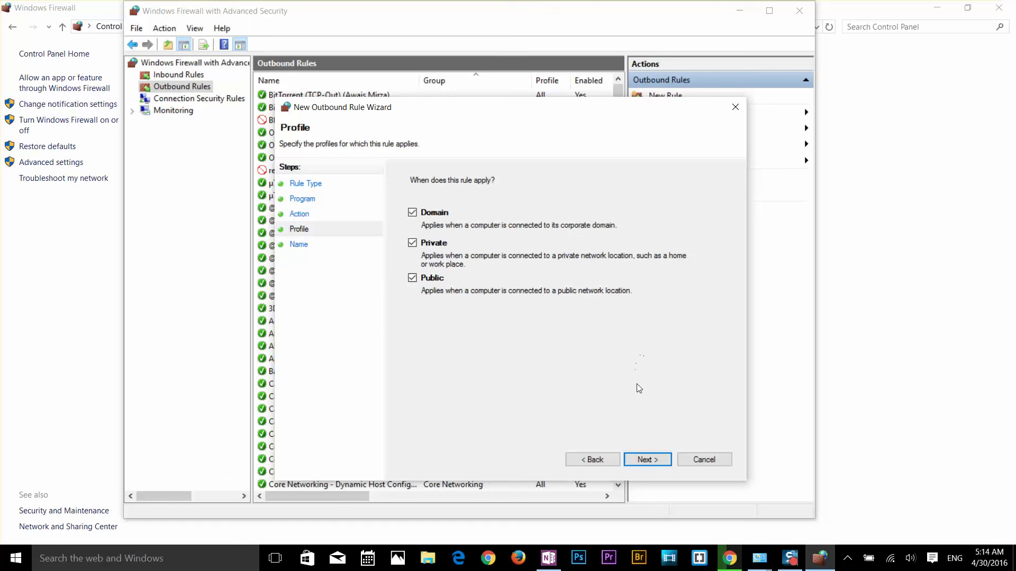
left_click(656, 458)
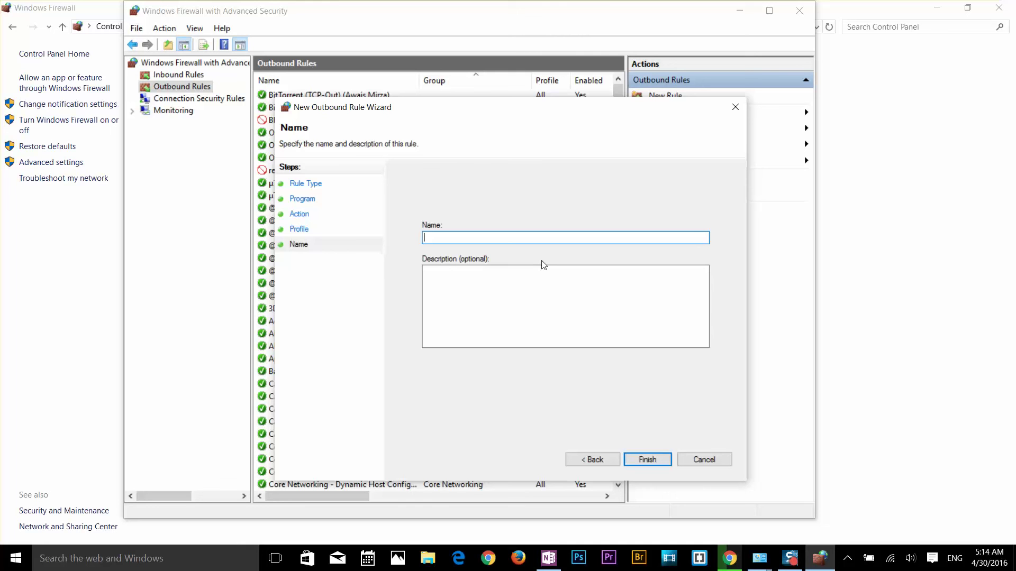
type("asdf")
left_click(644, 461)
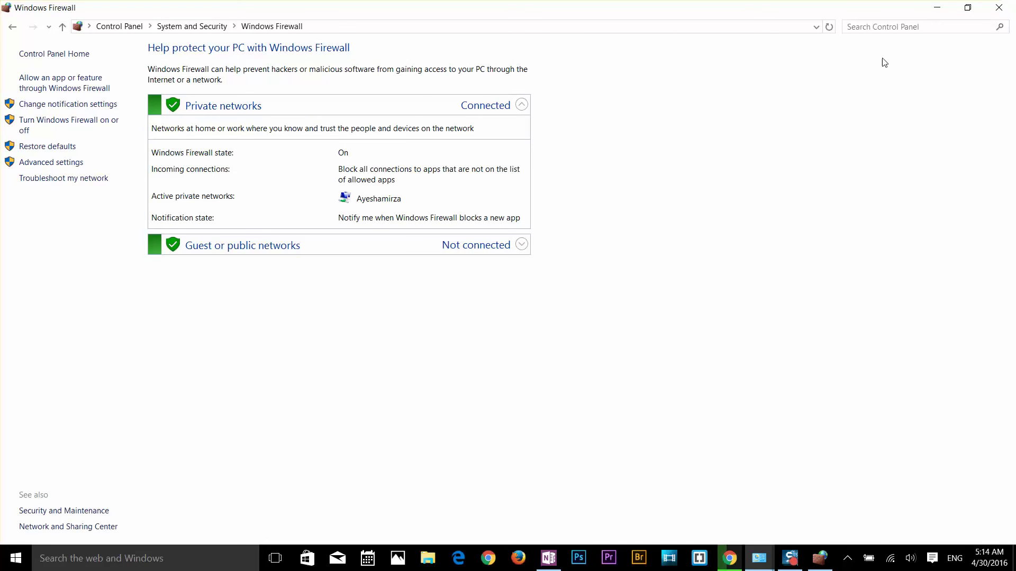
Step: Close Control Panel and the firewall console, then select and deselect the AVS Video Editor shortcut
left_click(998, 8)
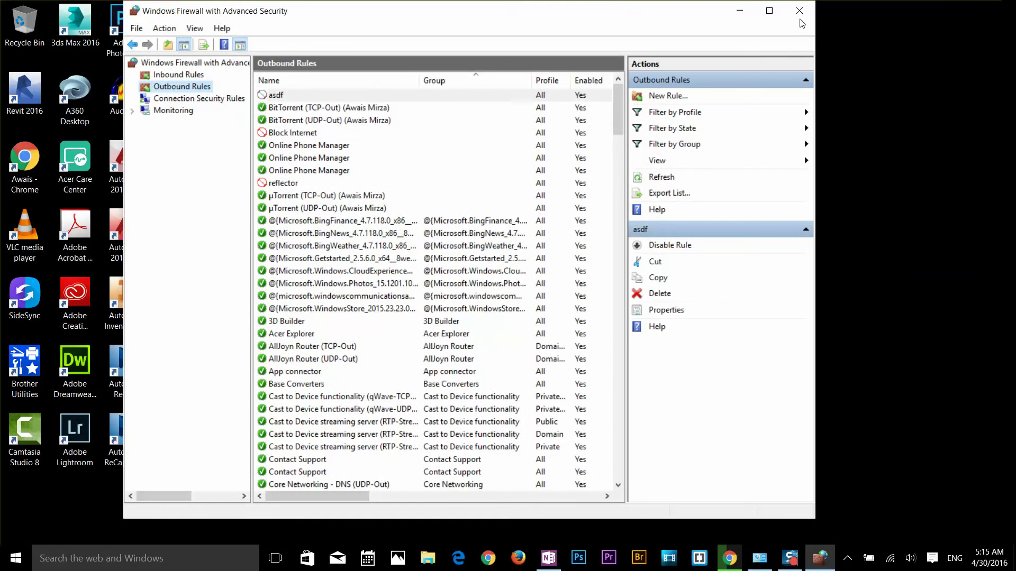
left_click(799, 12)
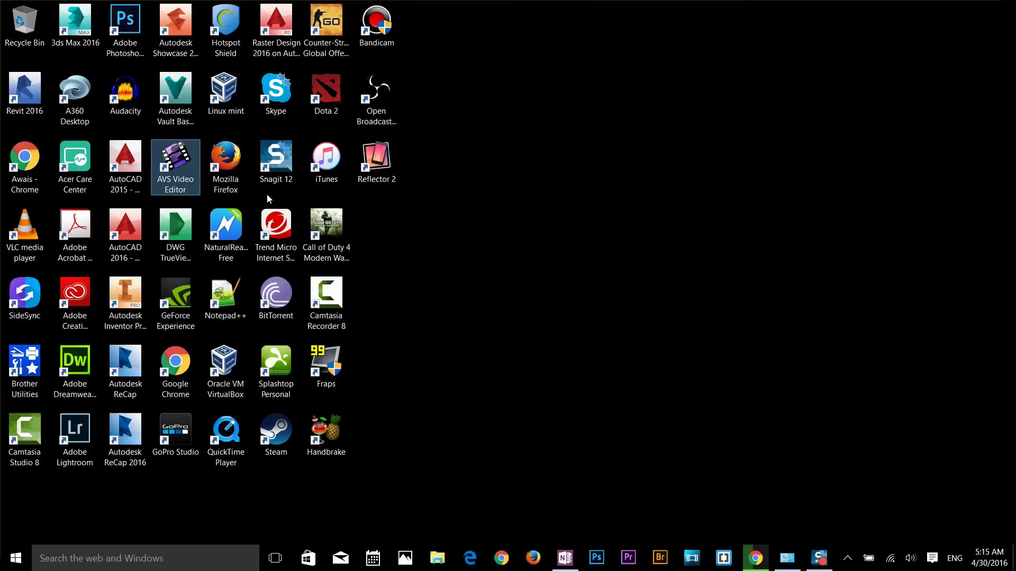
left_click(175, 191)
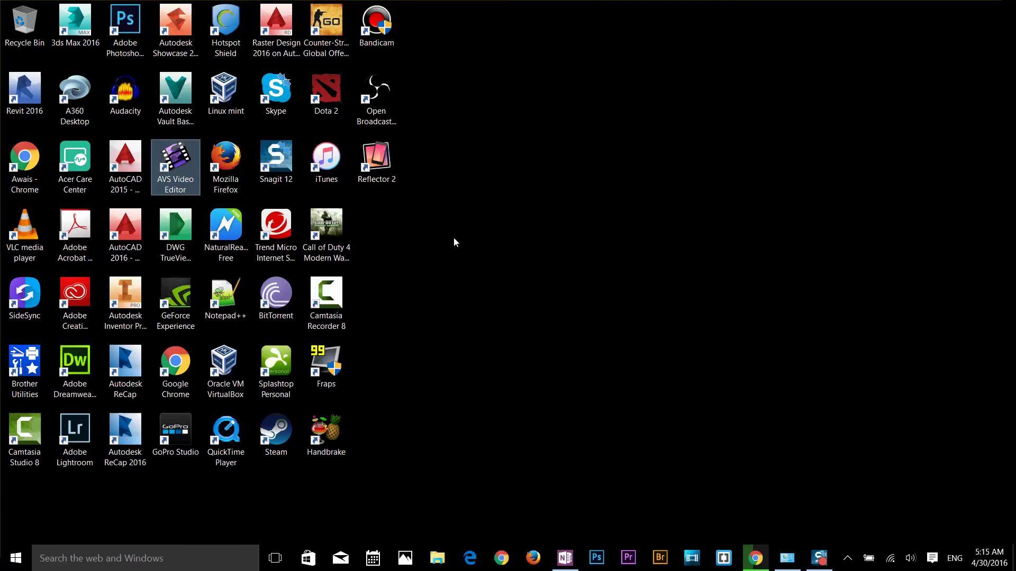
left_click(455, 242)
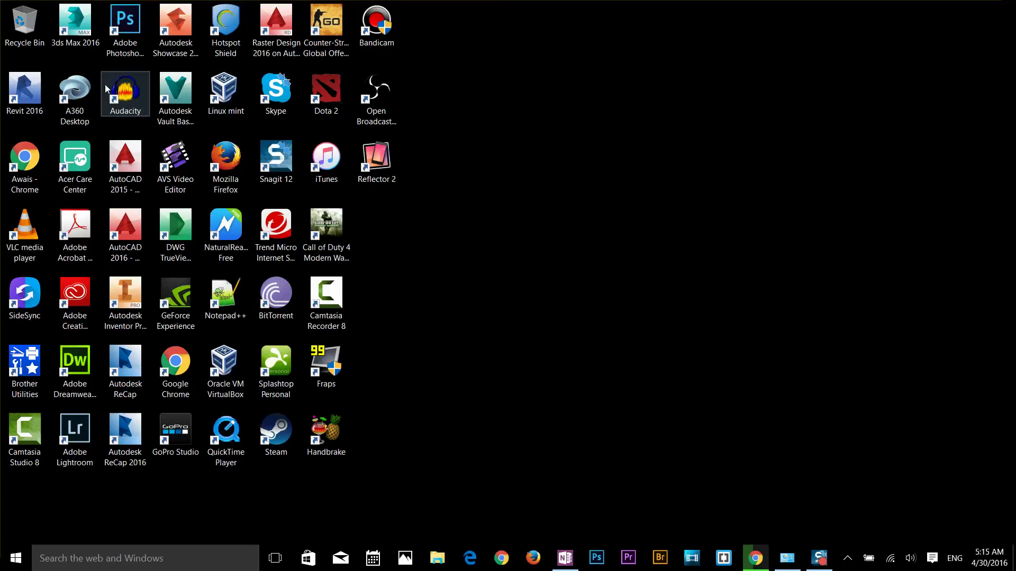